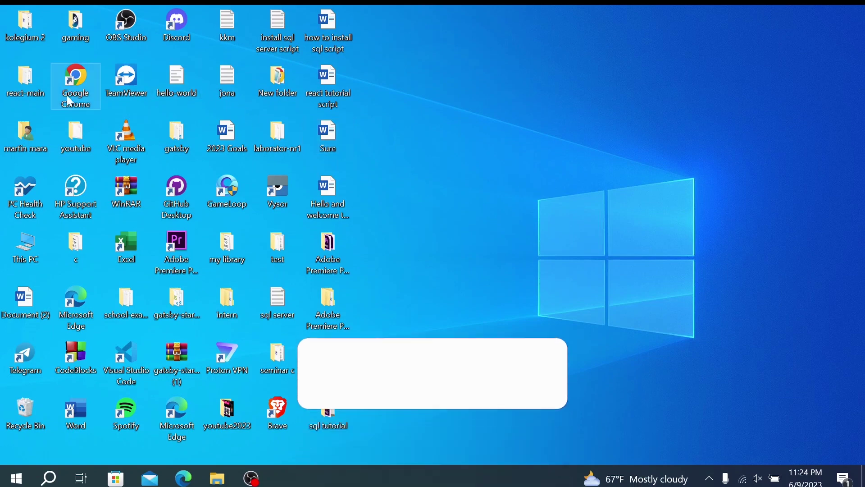
- Launch Chrome, search Google for 'adsense' and open the Google AdSense start page
double_click(82, 90)
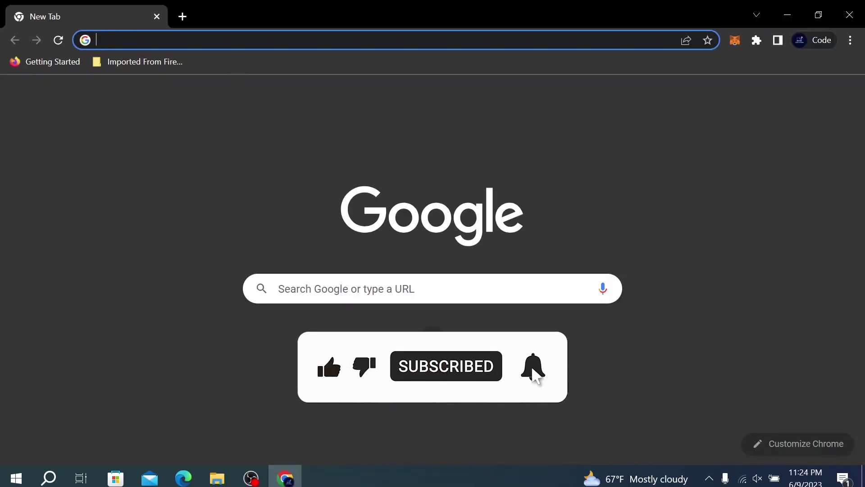
click(243, 40)
text(ade)
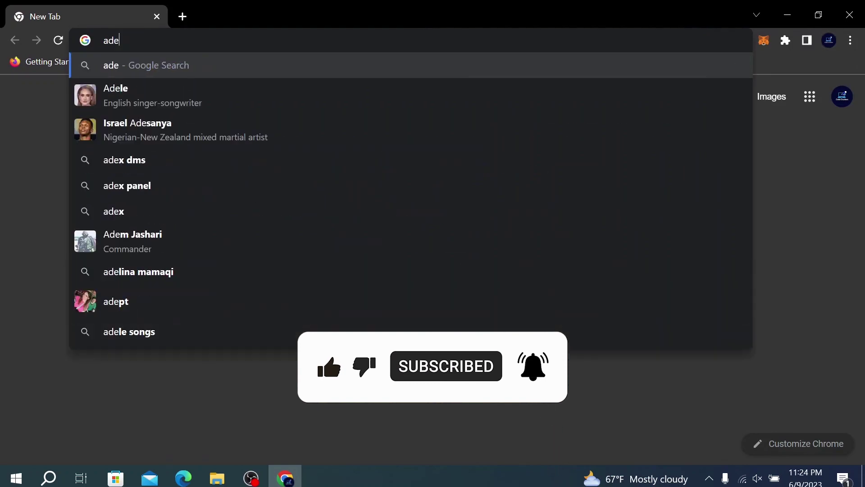
key(BackSpace)
text(sense)
key(Return)
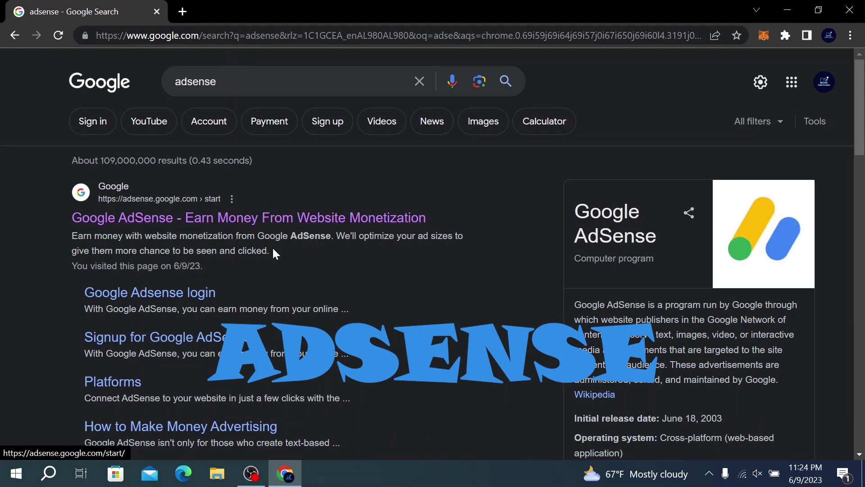
click(274, 221)
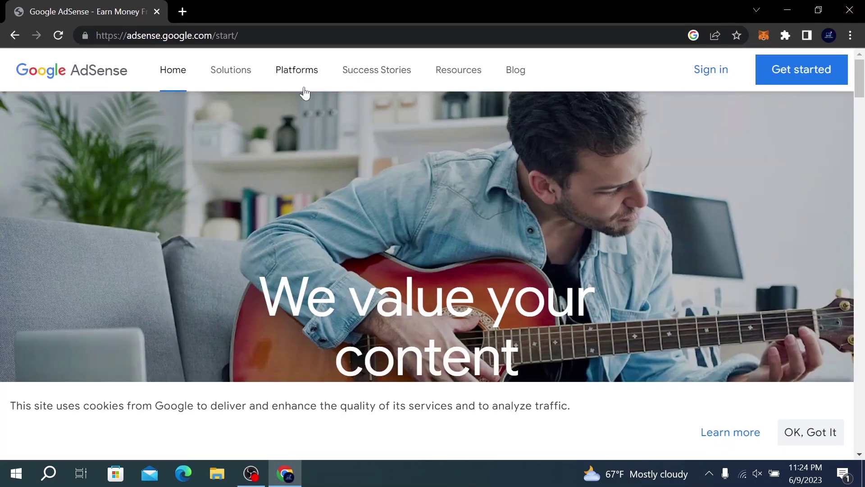
click(712, 77)
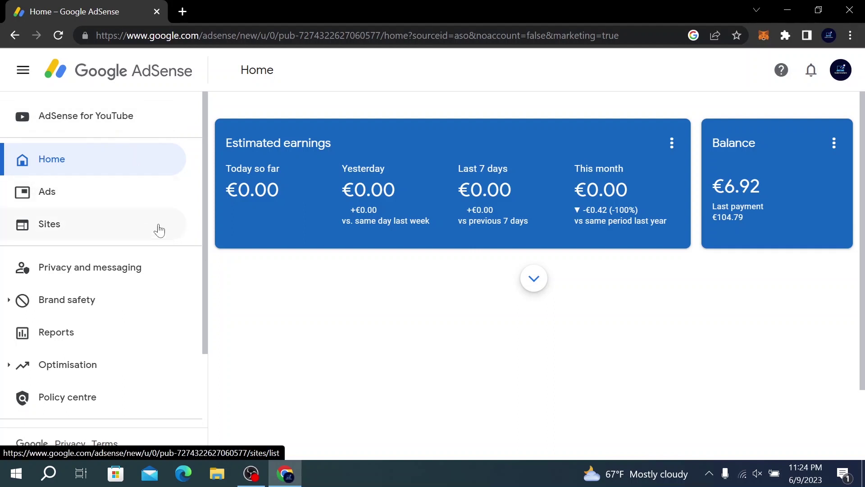
click(111, 225)
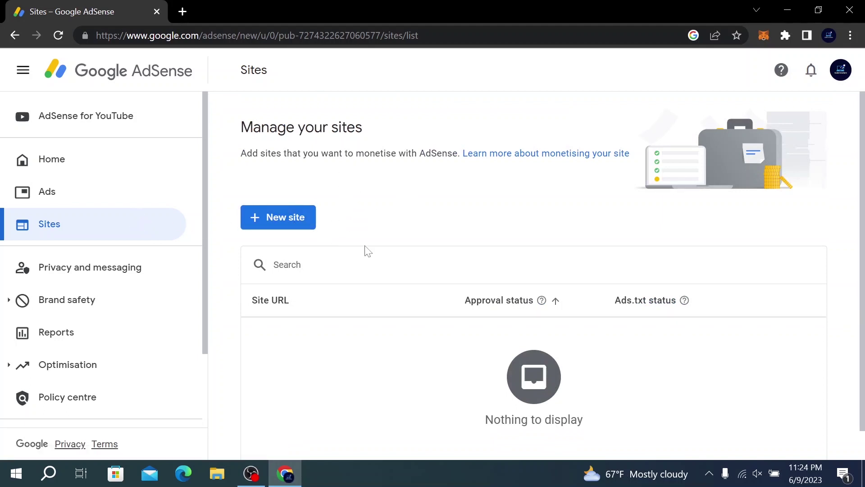
click(293, 217)
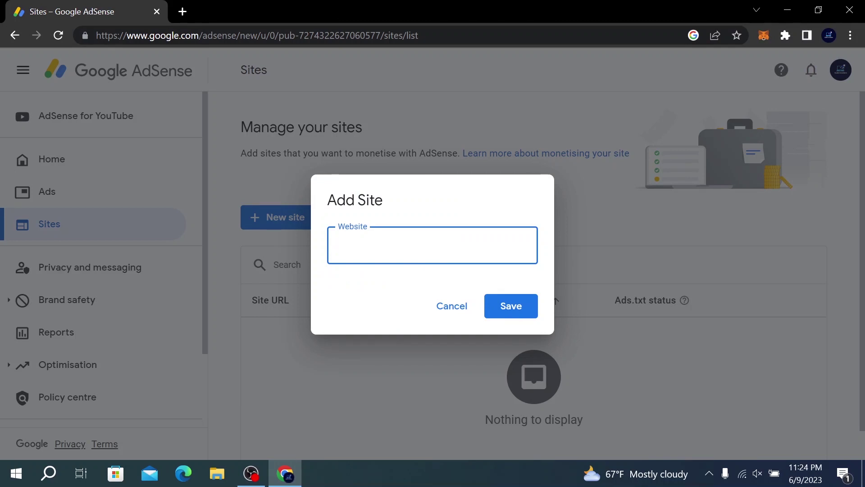
text(https://code-crushers.com/)
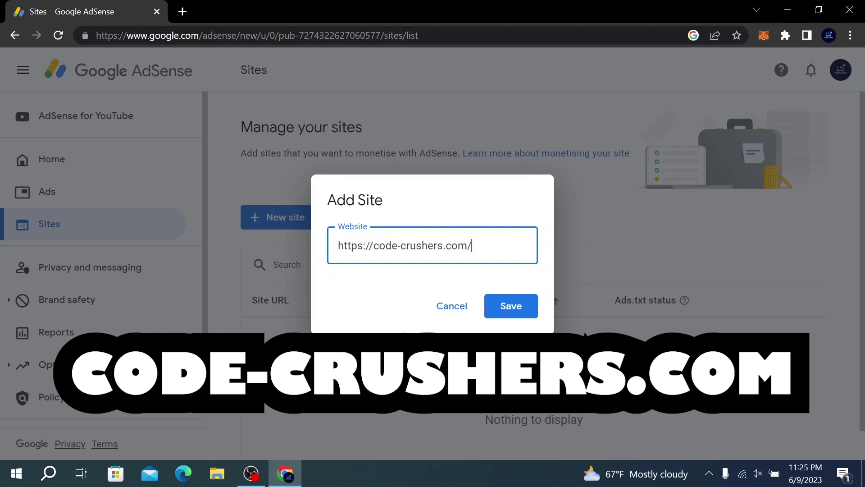
click(518, 306)
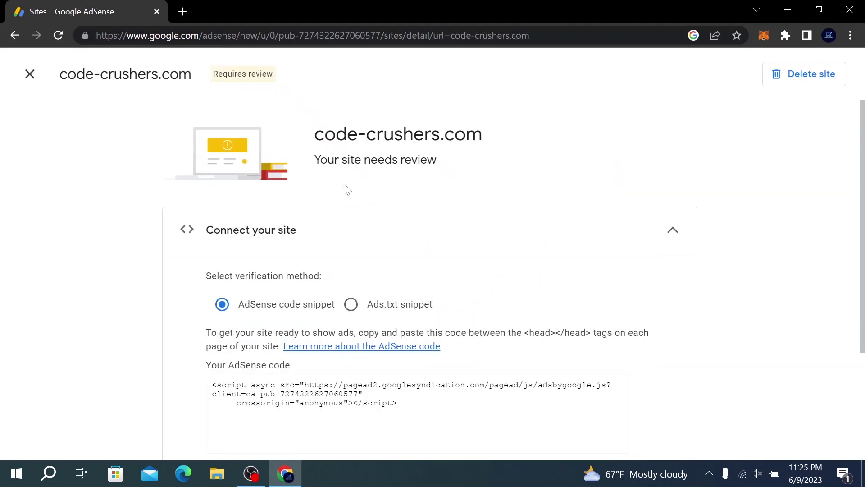
- Choose the Ads.txt snippet verification method for code-crushers.com and copy its ads.txt line
scroll(278, 205, down, 2)
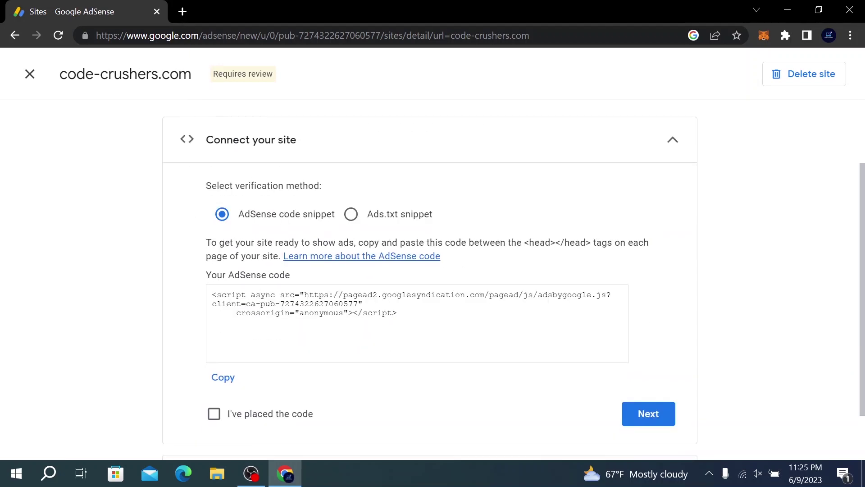
scroll(485, 218, up, 2)
scroll(511, 275, down, 1)
scroll(418, 234, up, 1)
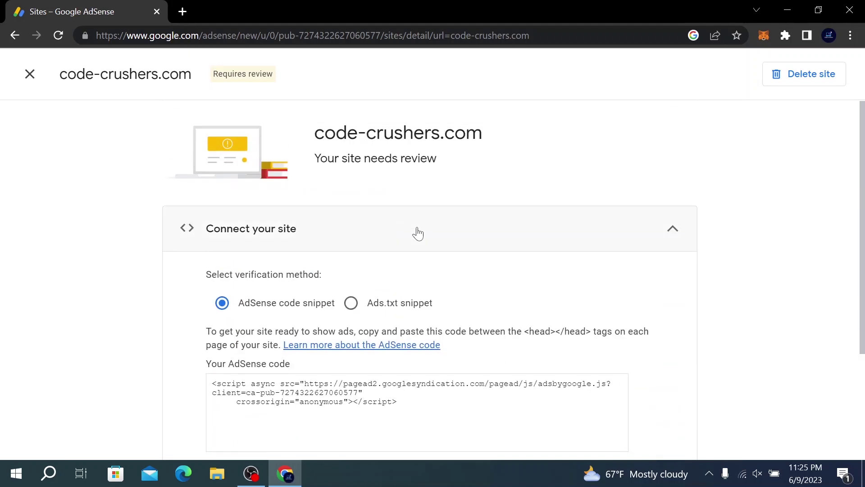
scroll(419, 233, down, 3)
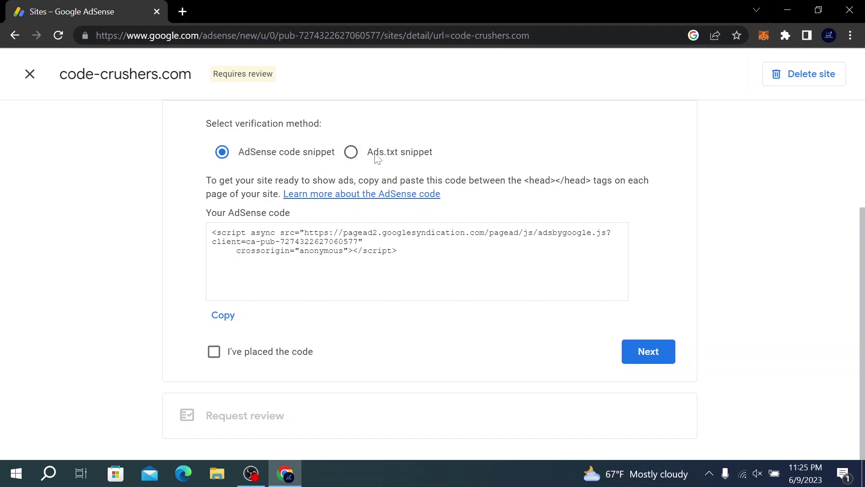
click(356, 156)
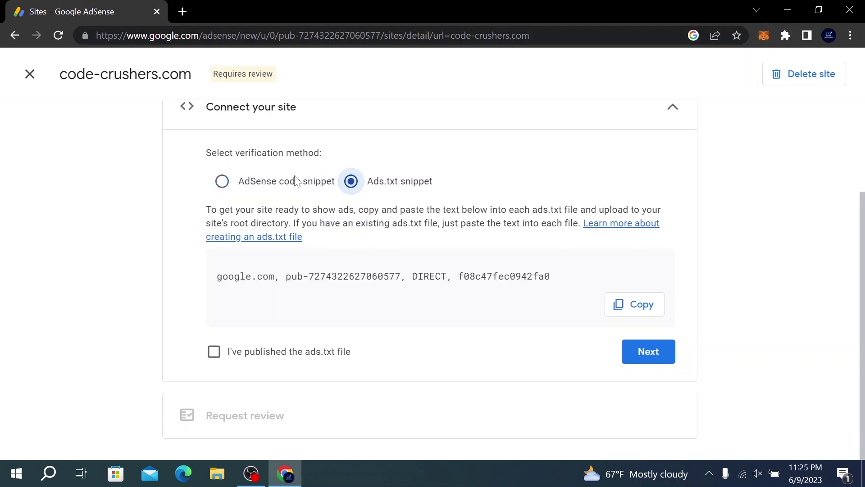
click(238, 189)
click(351, 182)
click(627, 307)
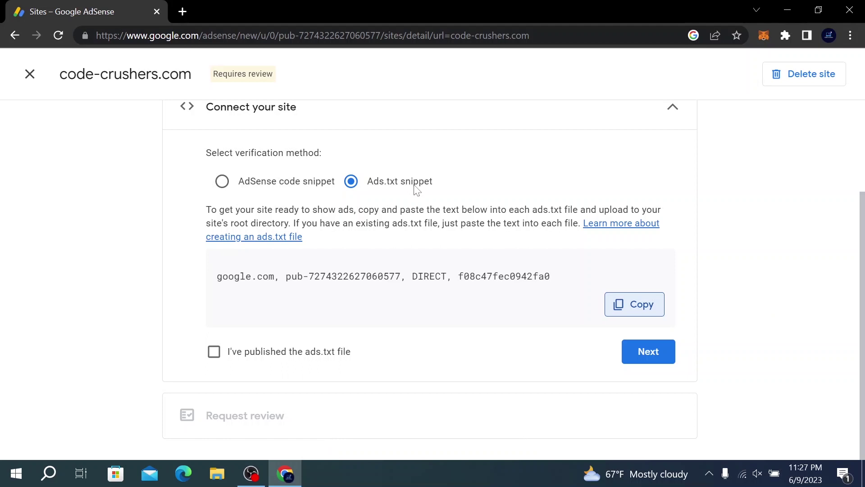
click(642, 310)
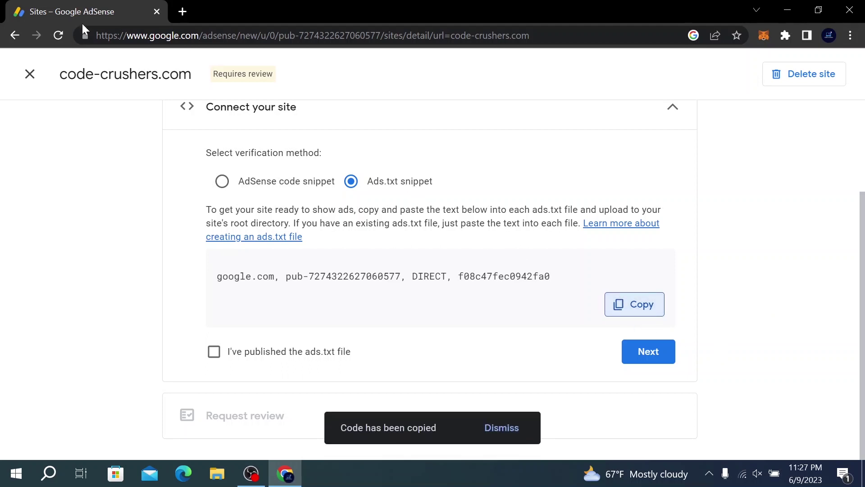
- In a new tab, go to the Hostinger login page
click(182, 12)
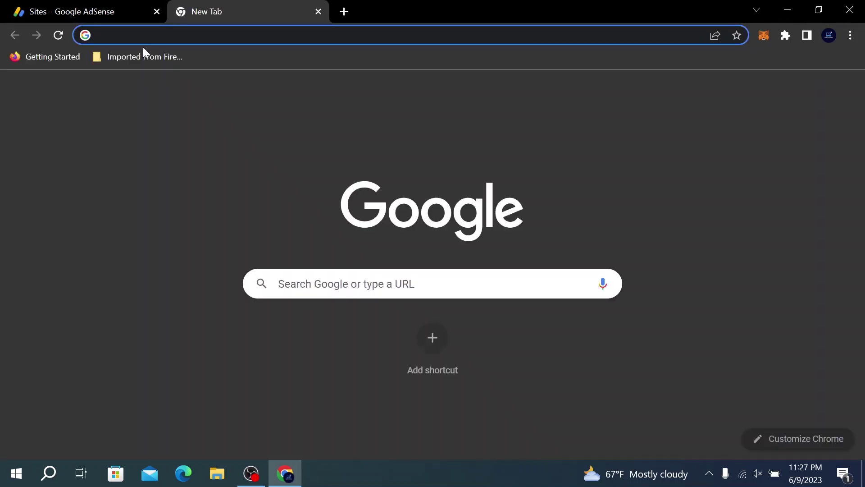
key(Down)
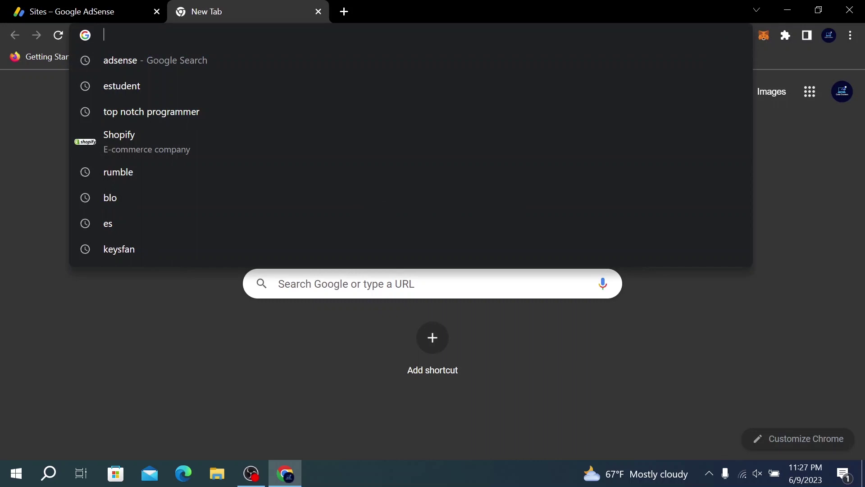
text(hostinger.com/cpanel-login)
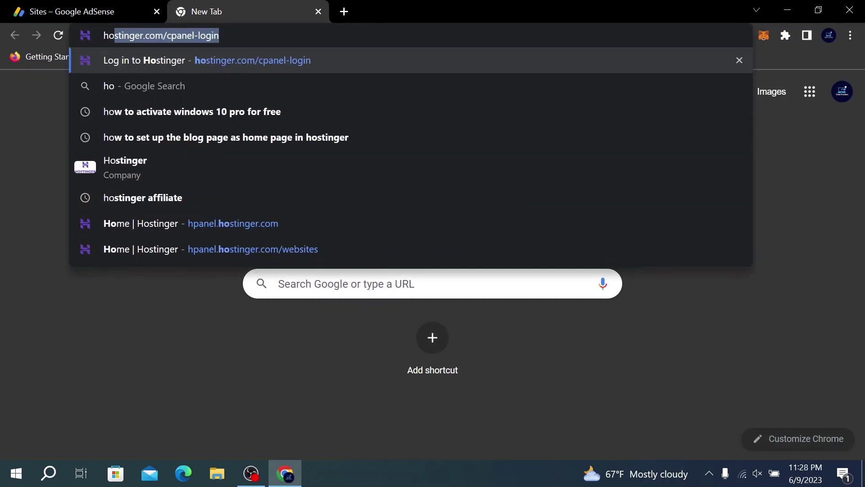
click(128, 61)
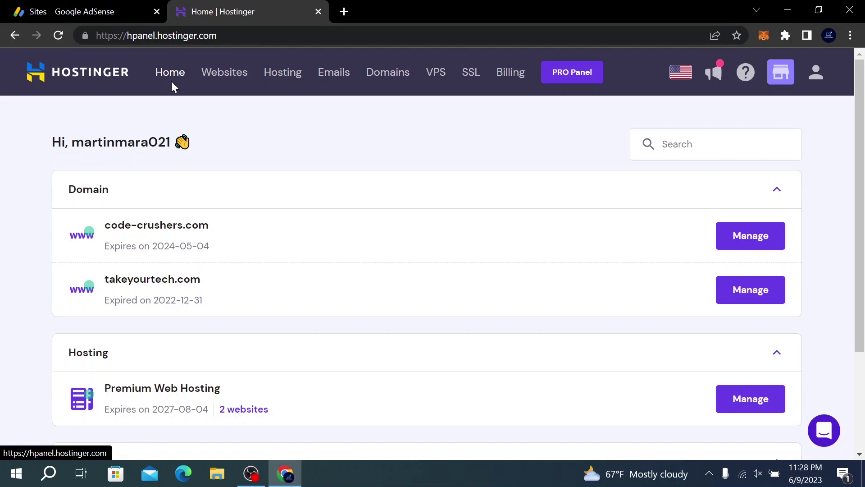
- Open the hPanel hosting overview and manage the code-crushers.com website
click(283, 72)
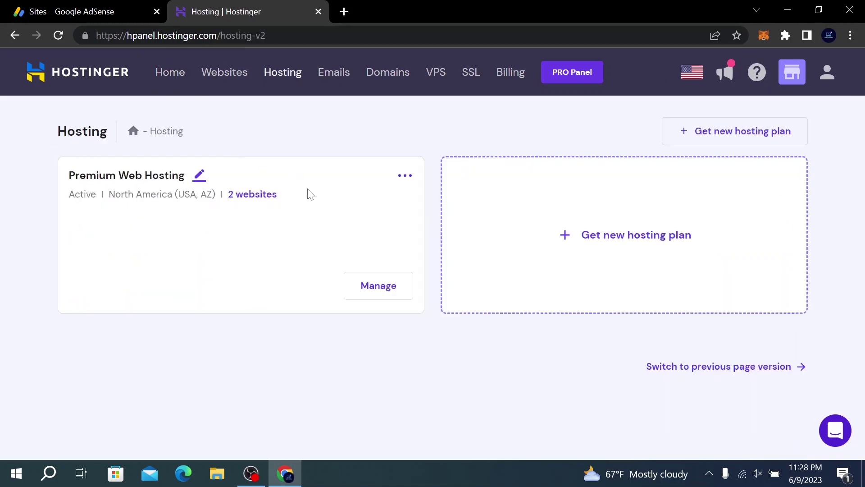
click(252, 197)
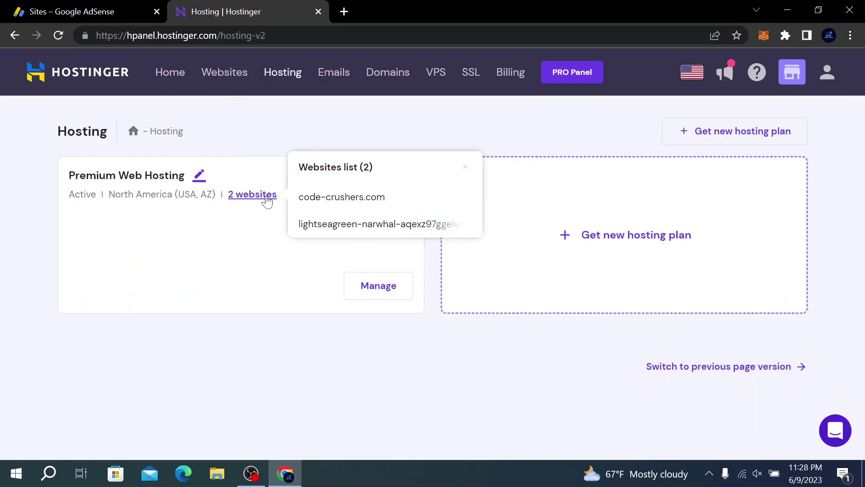
click(347, 198)
click(283, 72)
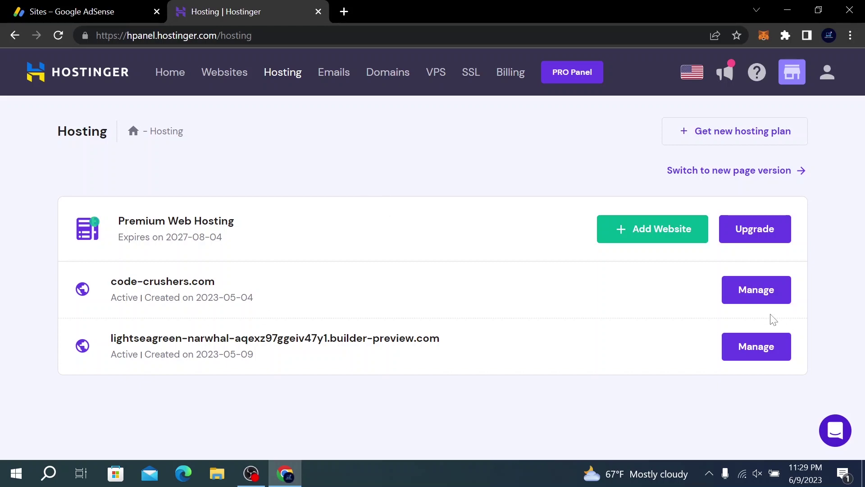
click(755, 291)
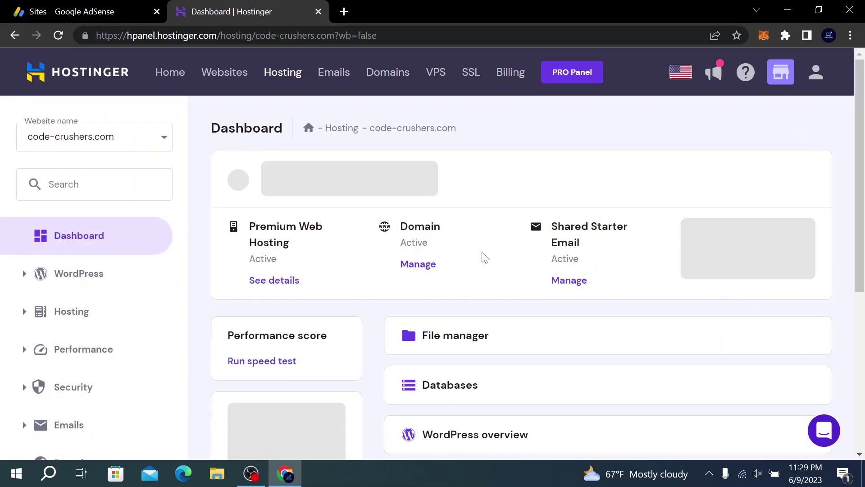
scroll(429, 224, down, 4)
scroll(237, 218, up, 4)
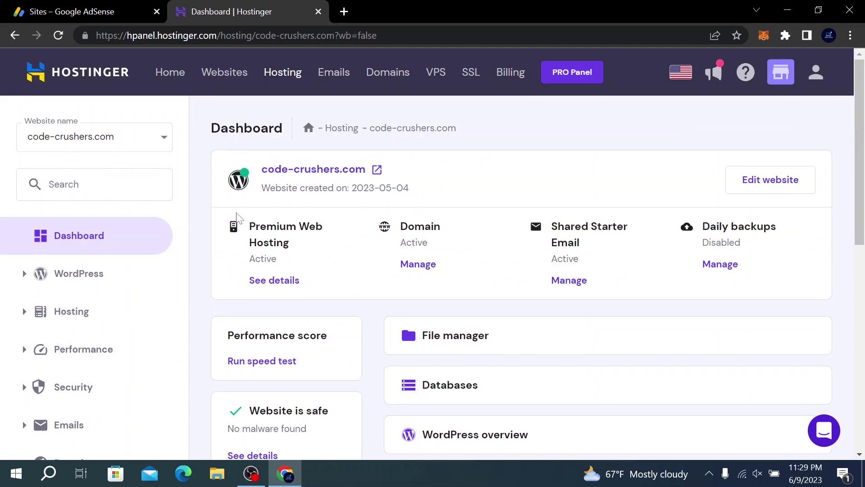
scroll(400, 290, down, 5)
scroll(415, 295, up, 5)
- In File Manager's public_html folder, start a new file named Ads.txt
click(444, 337)
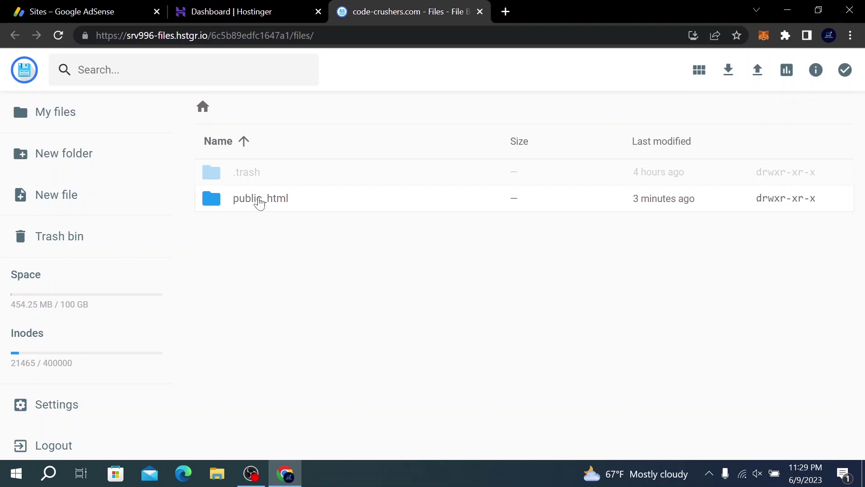
double_click(259, 201)
scroll(289, 328, down, 2)
scroll(299, 318, up, 2)
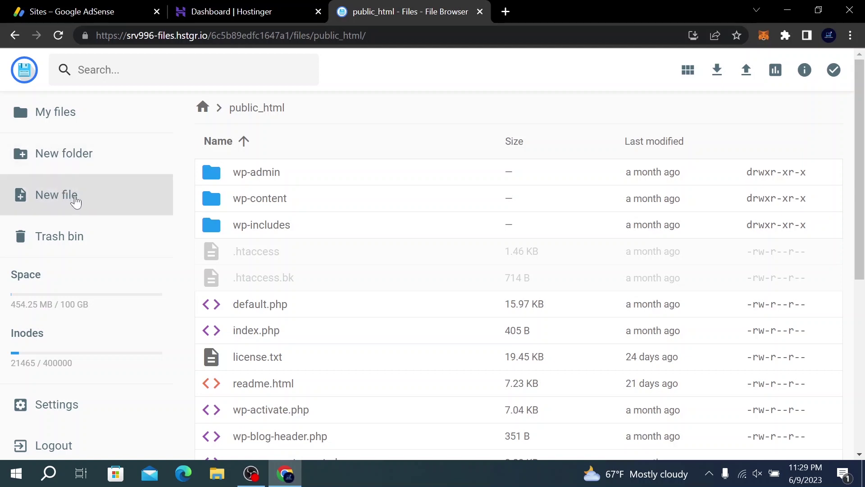
click(73, 195)
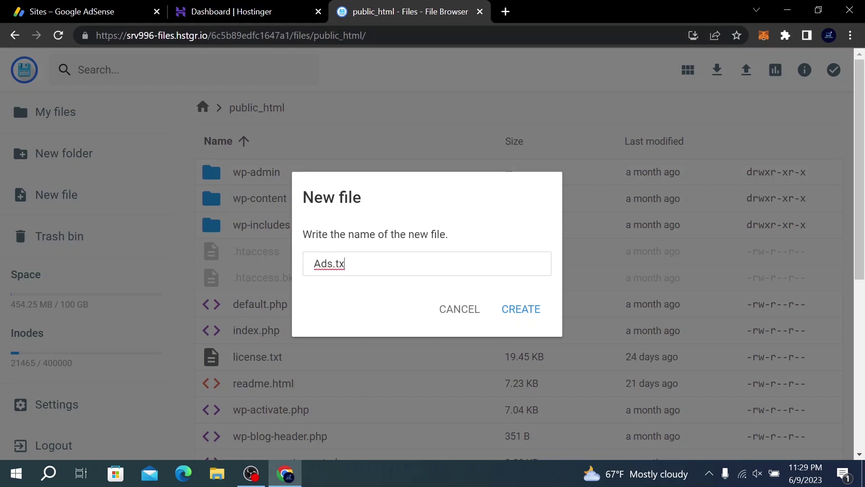
text(Ads.txt)
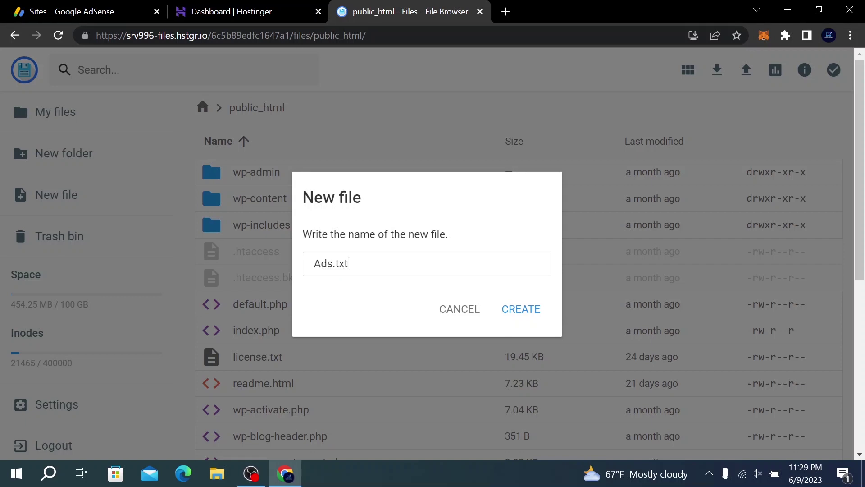
- Recopy the AdSense ads.txt line, paste it into the new Ads.txt and save it
click(130, 10)
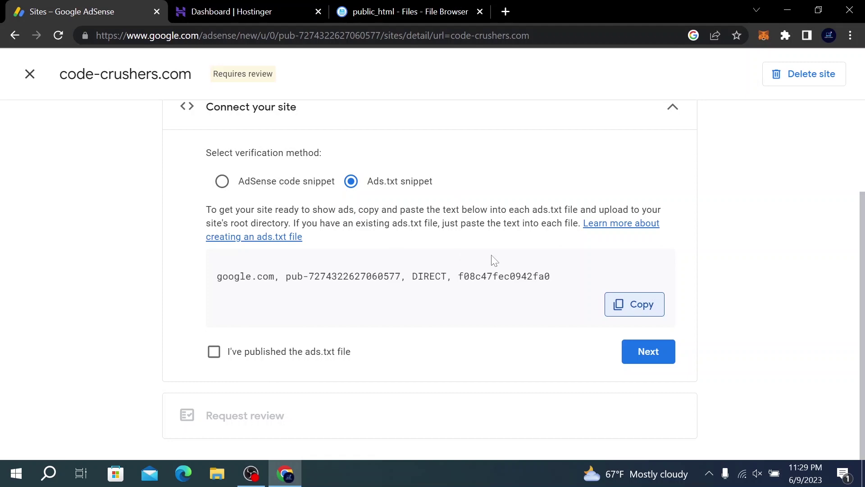
click(619, 305)
click(307, 10)
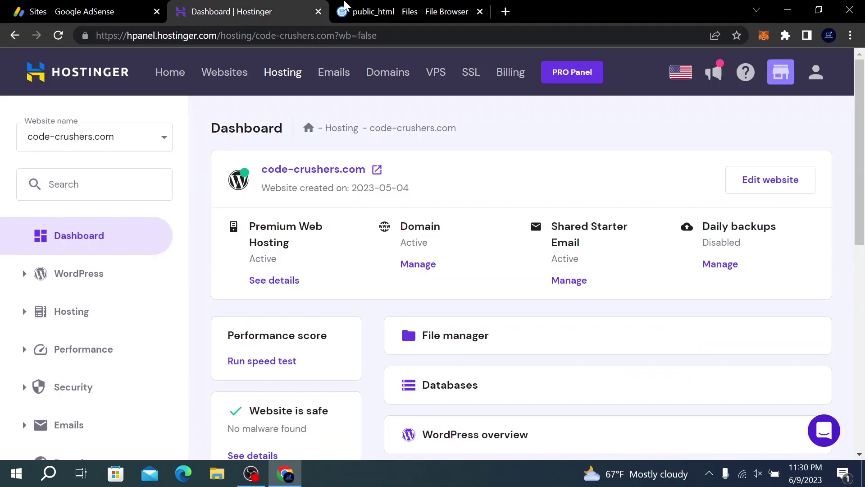
click(345, 6)
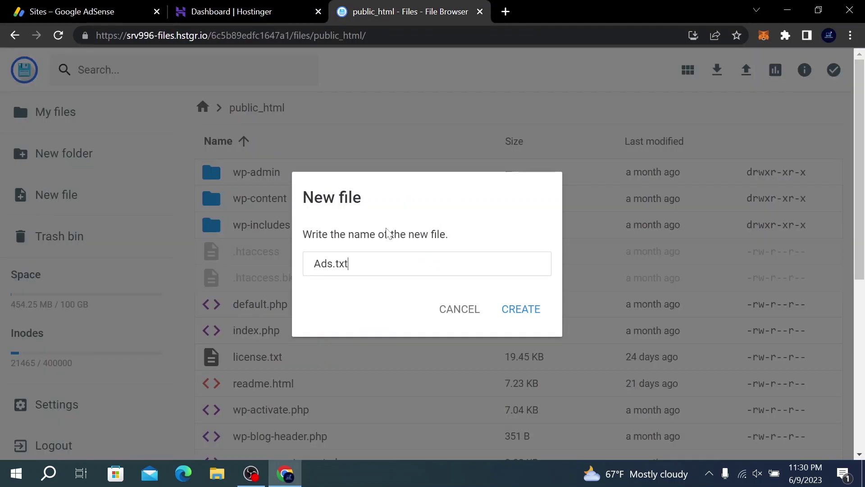
click(512, 313)
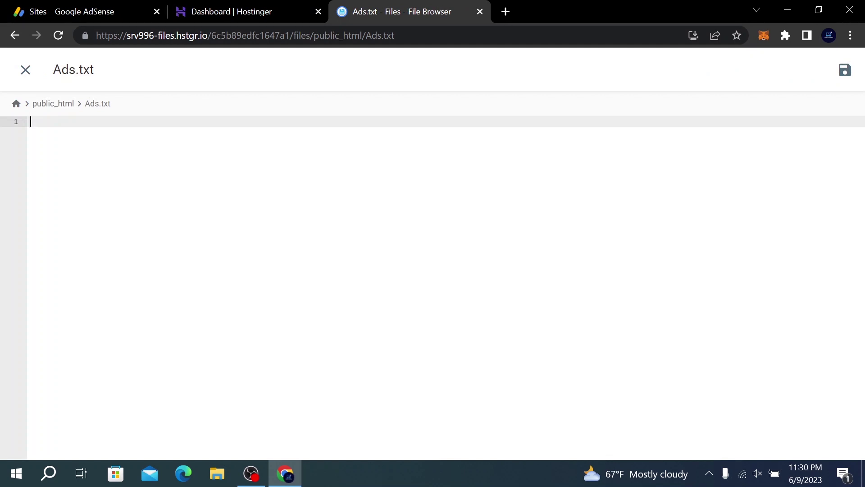
key(ctrl+v)
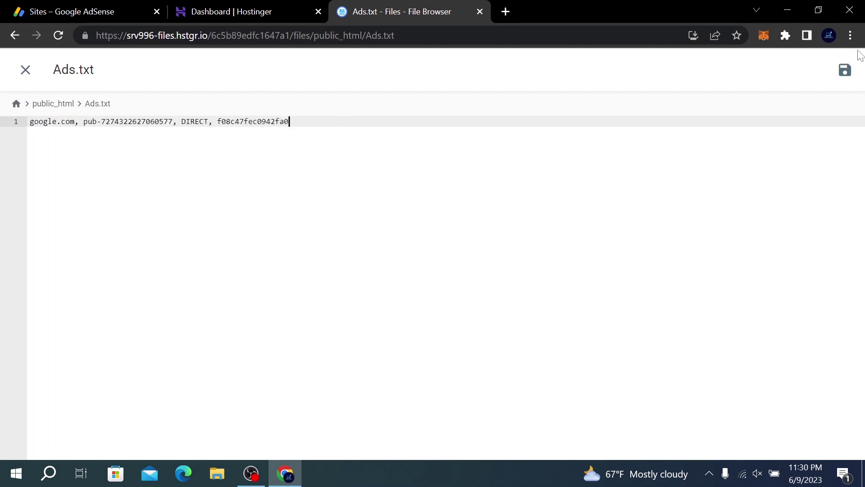
click(846, 78)
key(Escape)
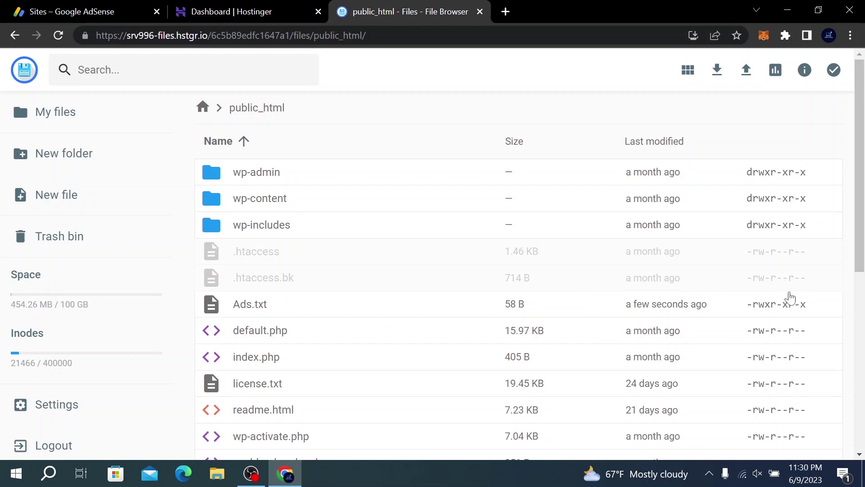
click(505, 12)
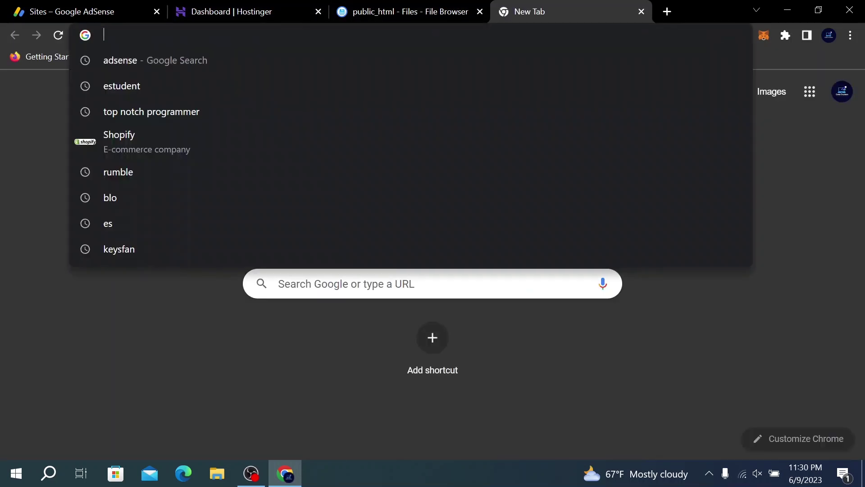
text(c)
key(Return)
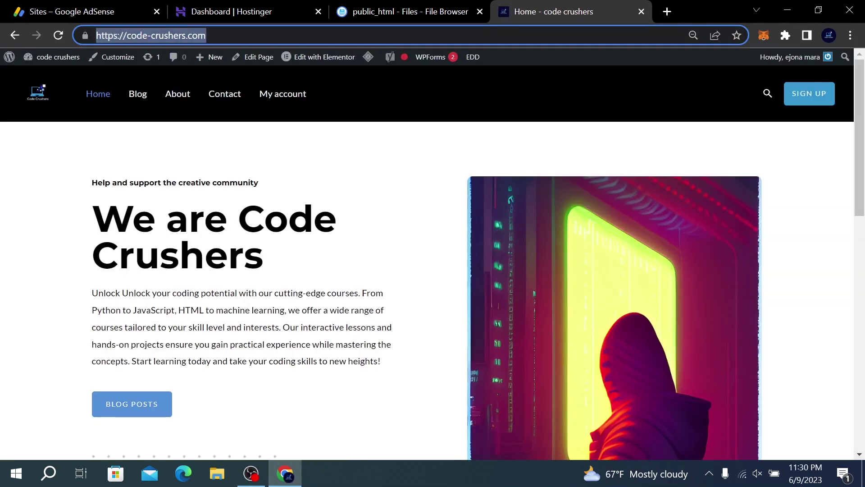
click(160, 35)
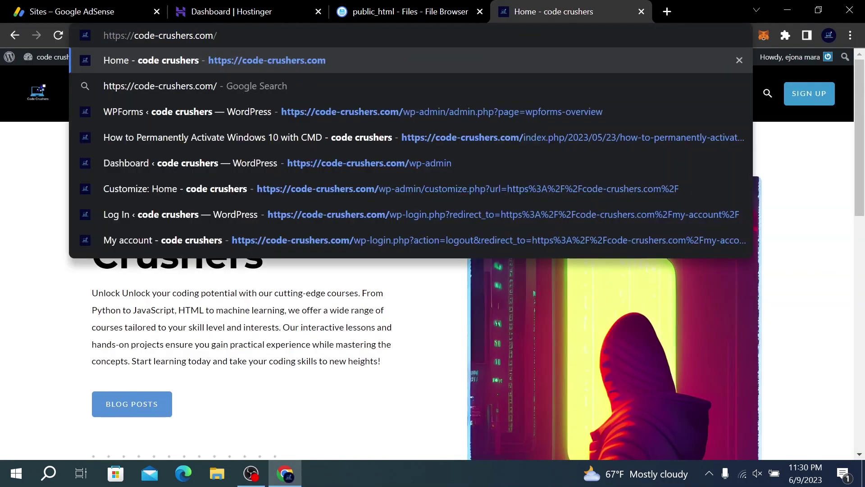
text(Ad)
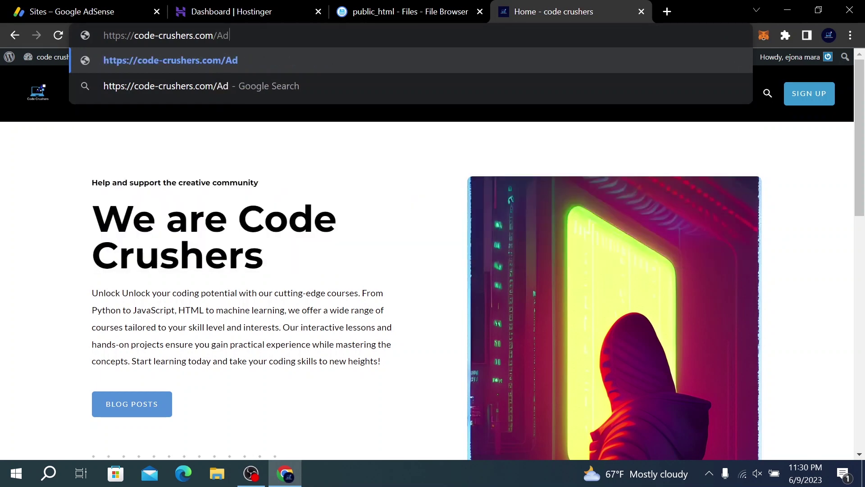
text(s.txt)
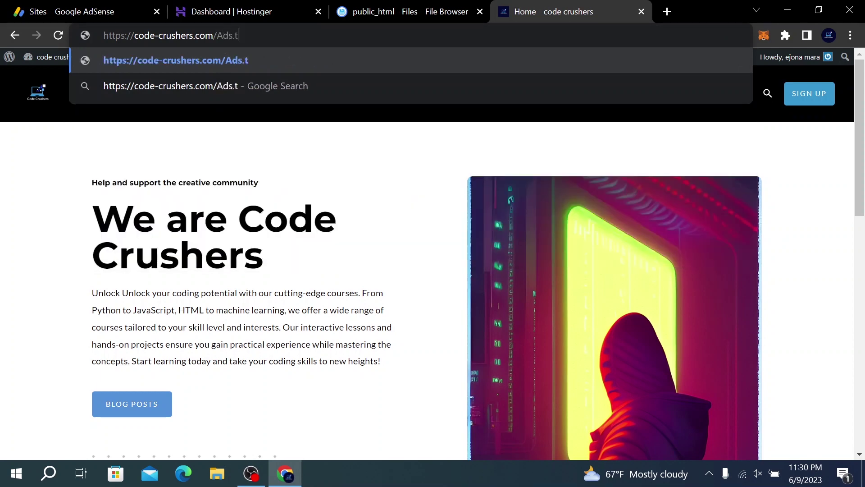
key(Return)
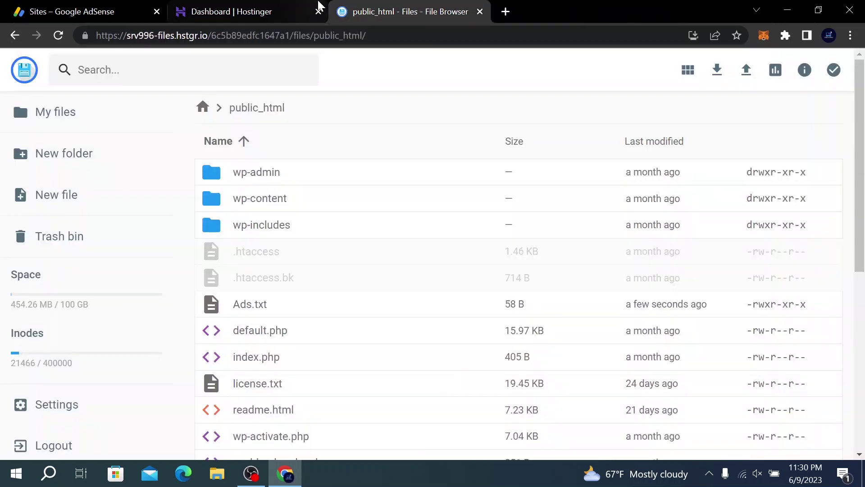
- Confirm the ads.txt file is published, request review for code-crushers.com, and return to Sites
click(193, 11)
click(18, 10)
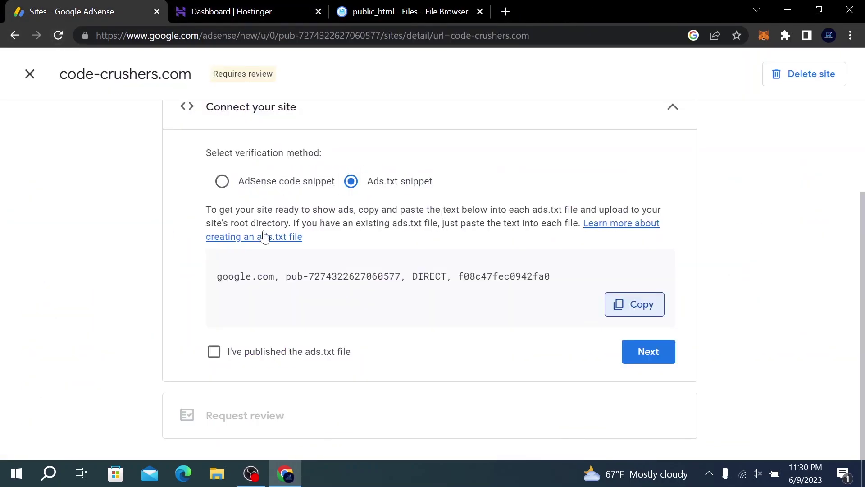
click(232, 358)
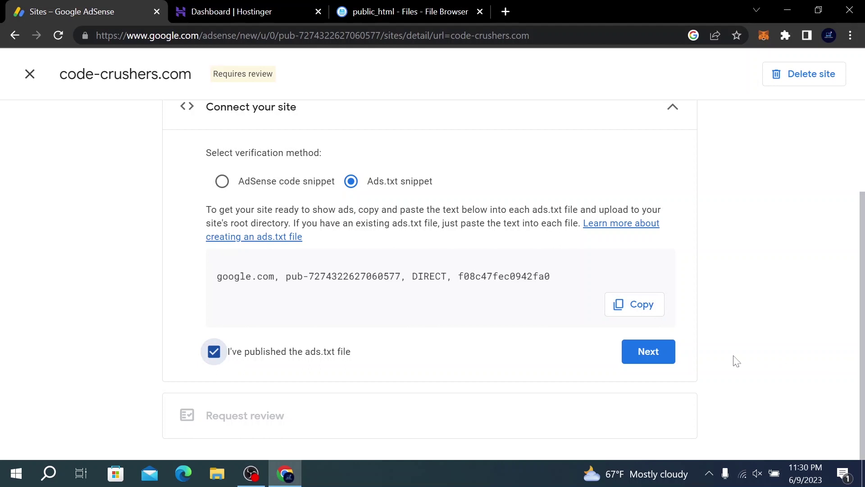
click(664, 361)
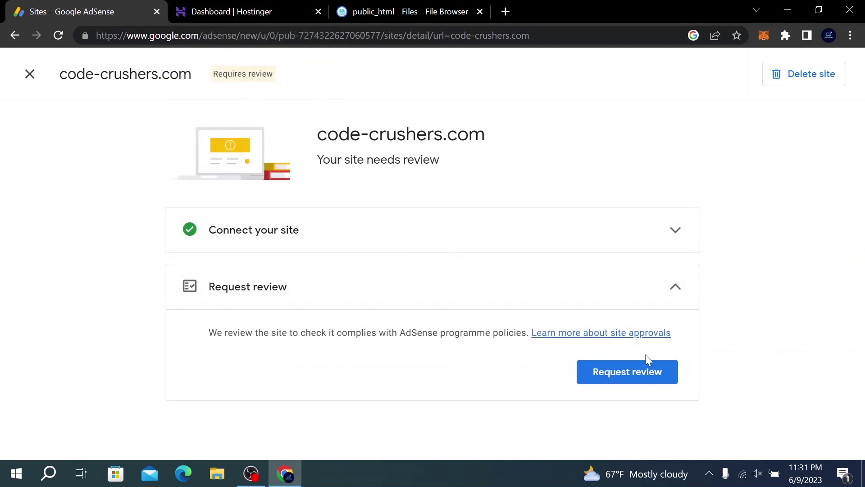
click(649, 375)
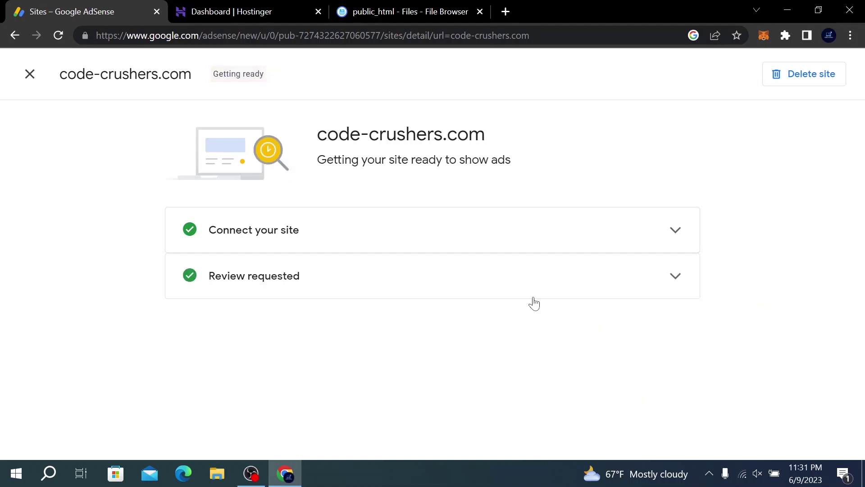
click(551, 293)
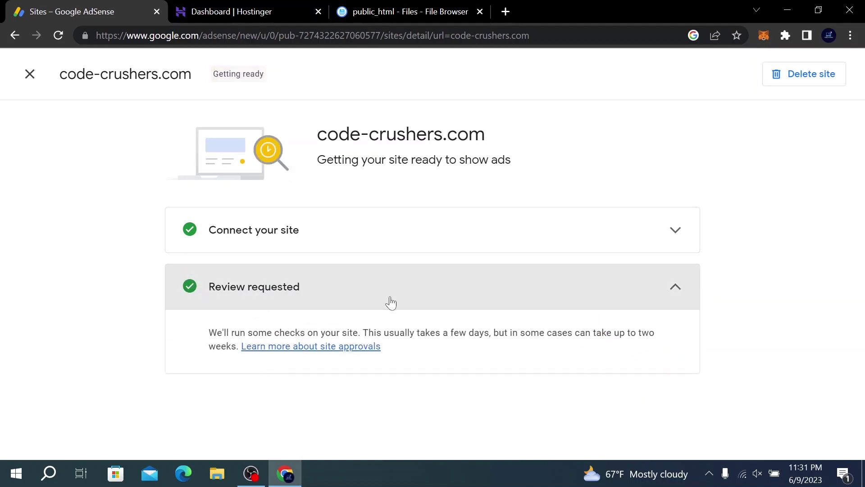
click(501, 288)
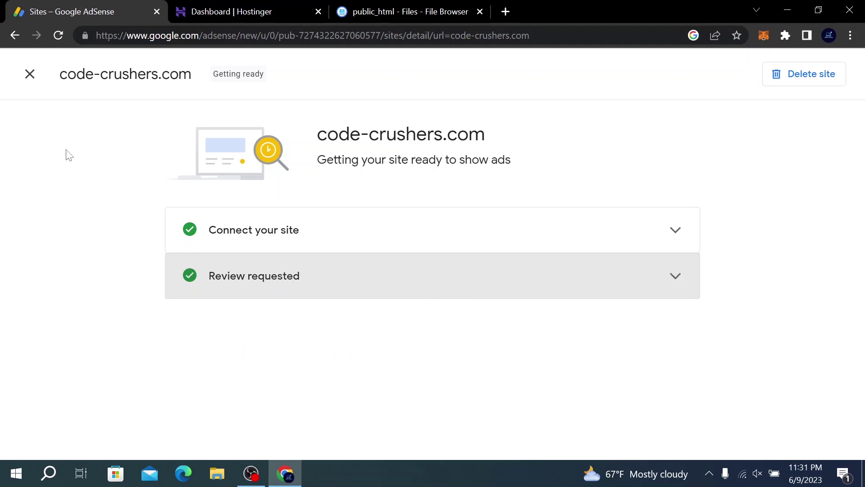
click(30, 75)
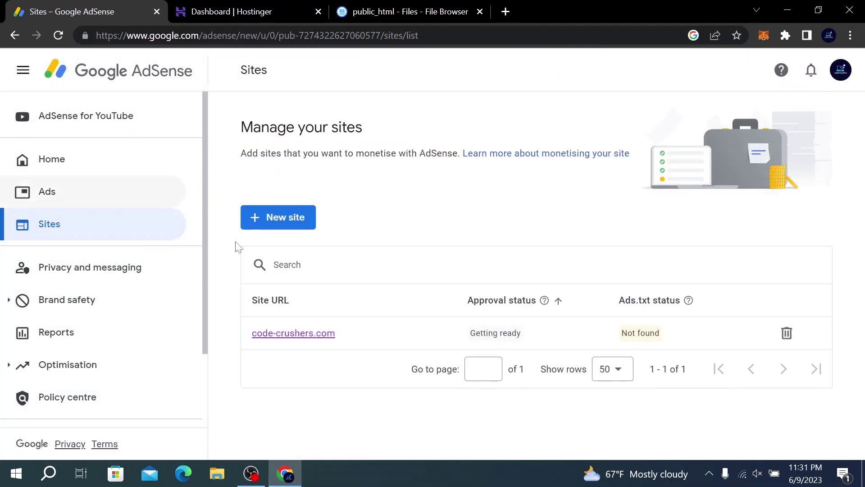
- Search Plugins > Add New for 'site kit', then install and activate Site Kit by Google
key(ctrl+Tab)
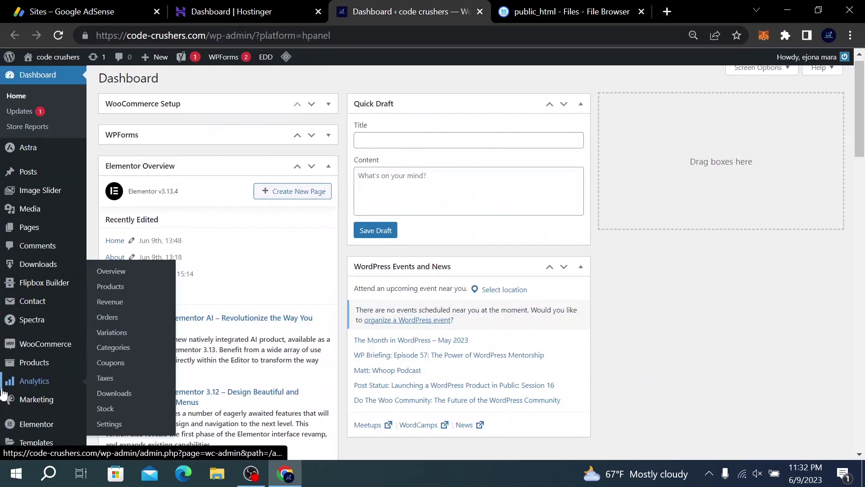
scroll(36, 271, down, 5)
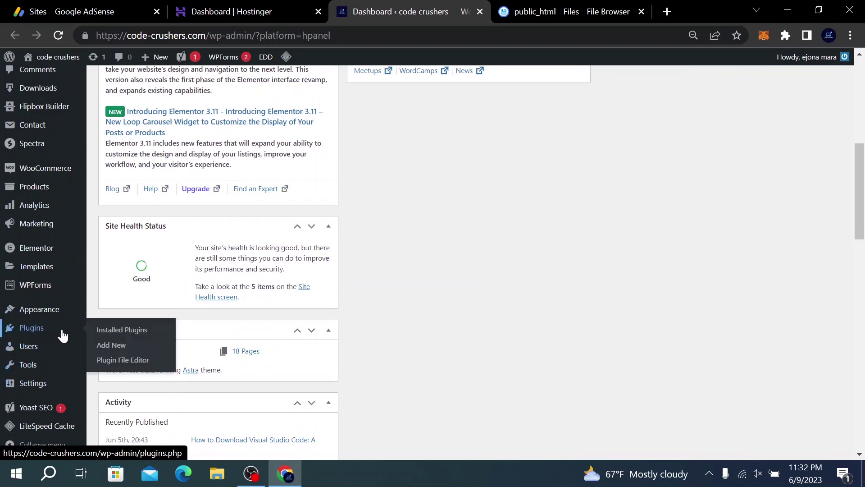
click(126, 348)
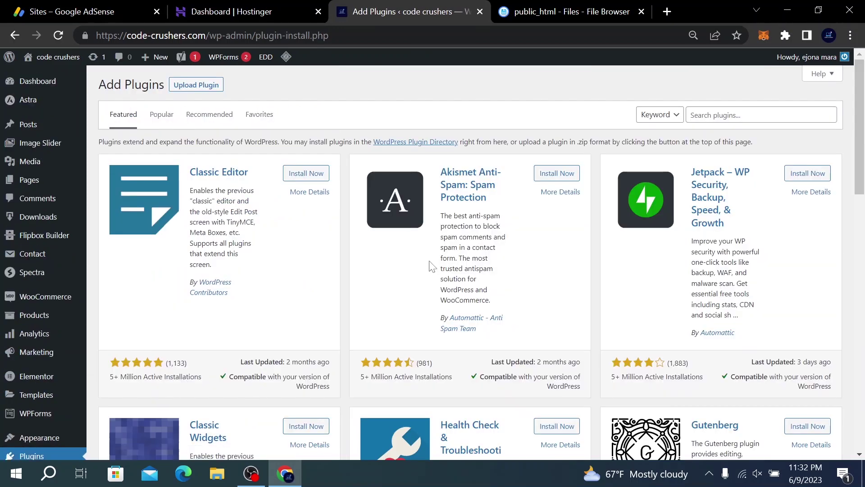
click(761, 115)
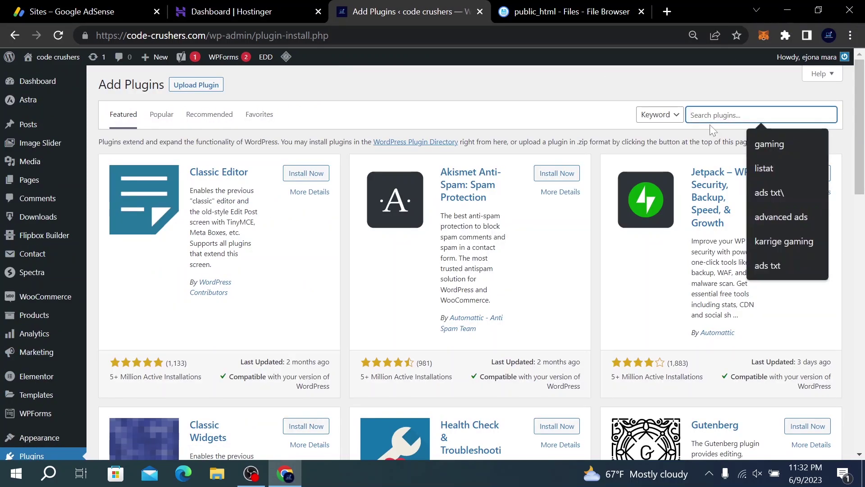
text(site kit)
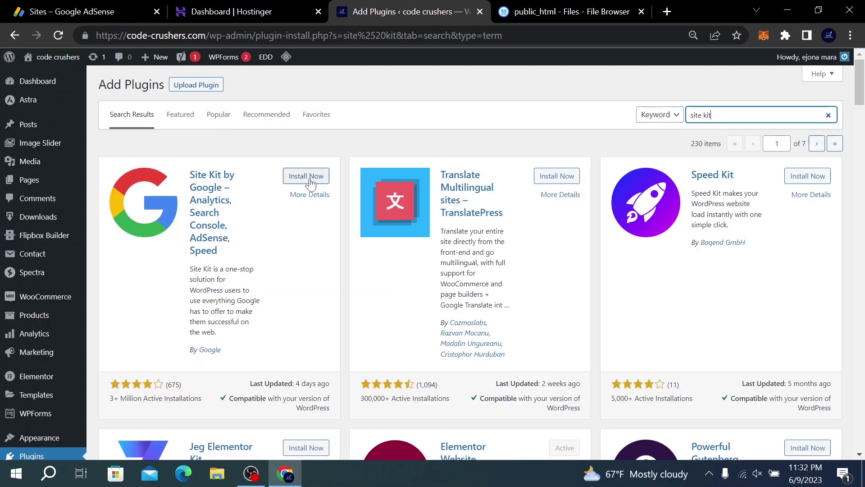
click(309, 179)
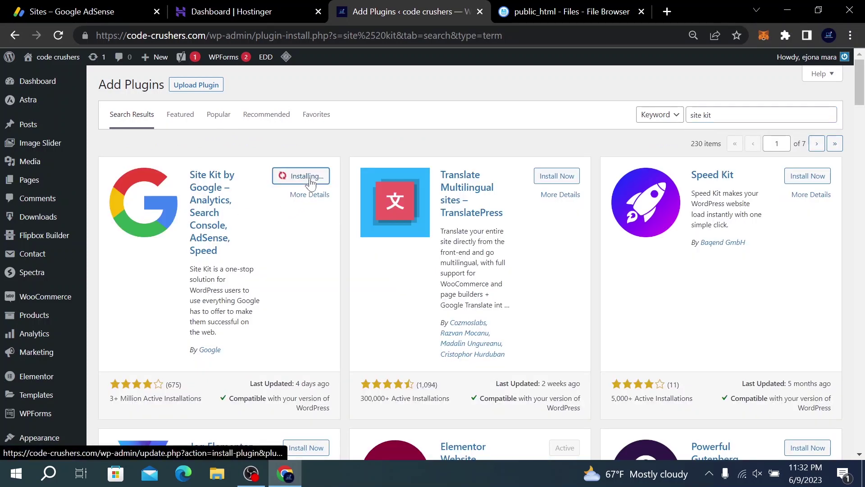
click(309, 179)
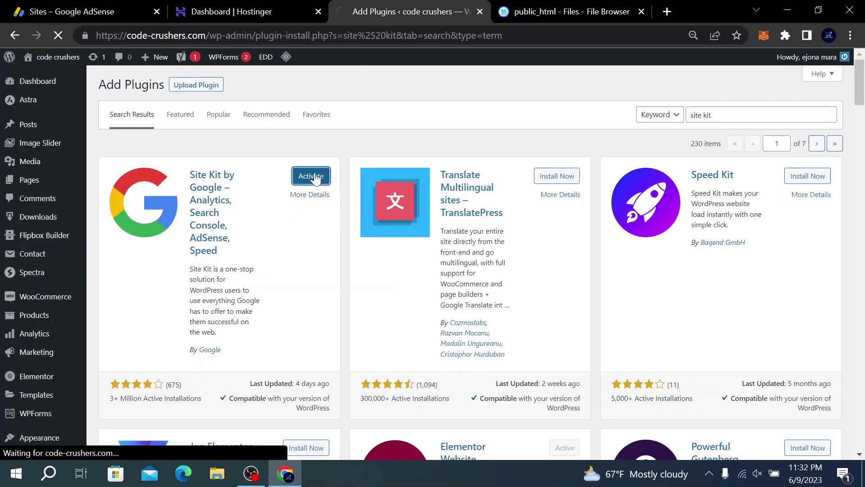
- From the Site Kit dashboard's Monetization tab, launch Complete setup for AdSense
click(157, 230)
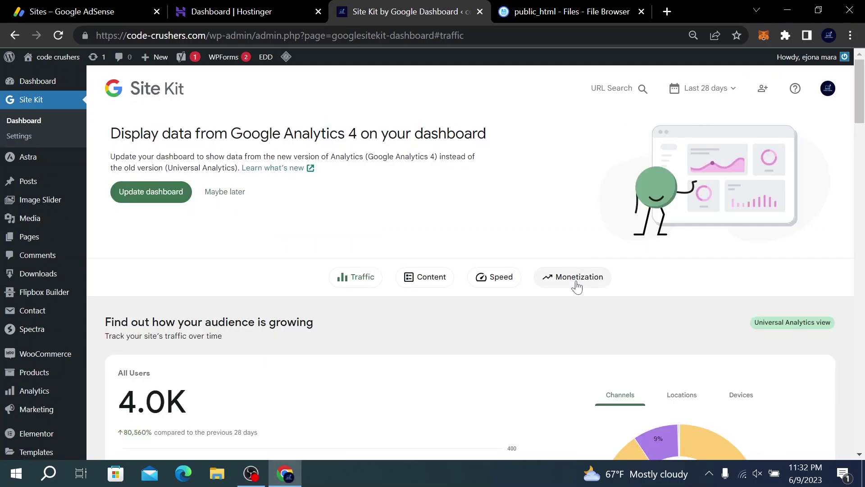
click(575, 280)
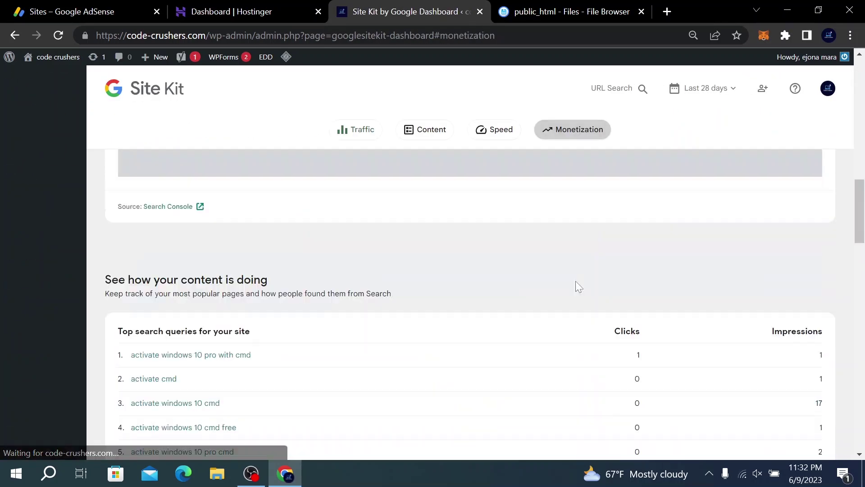
click(161, 377)
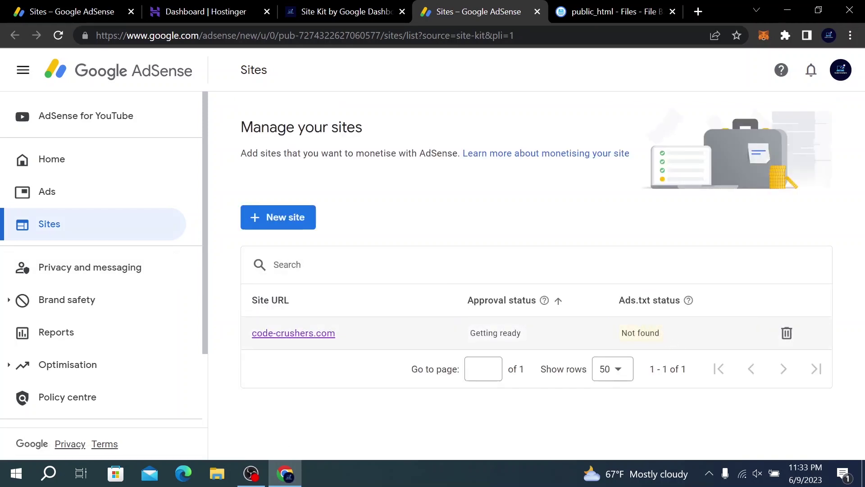
mouse_move(688, 299)
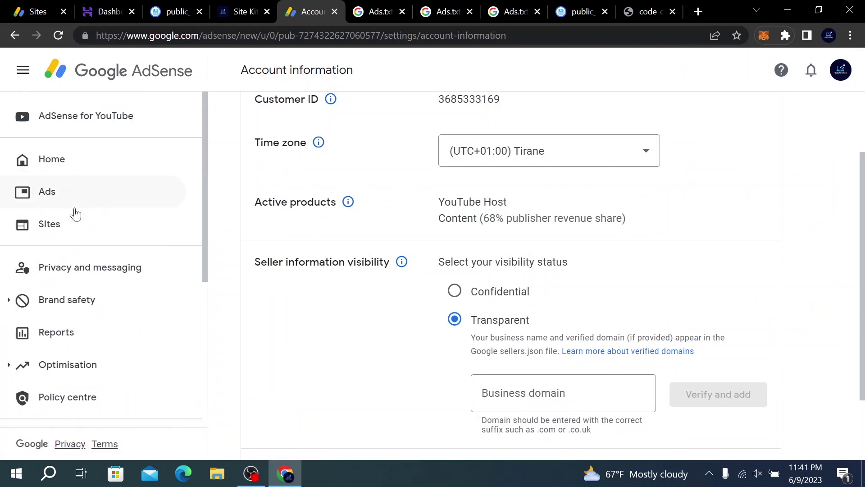
click(72, 221)
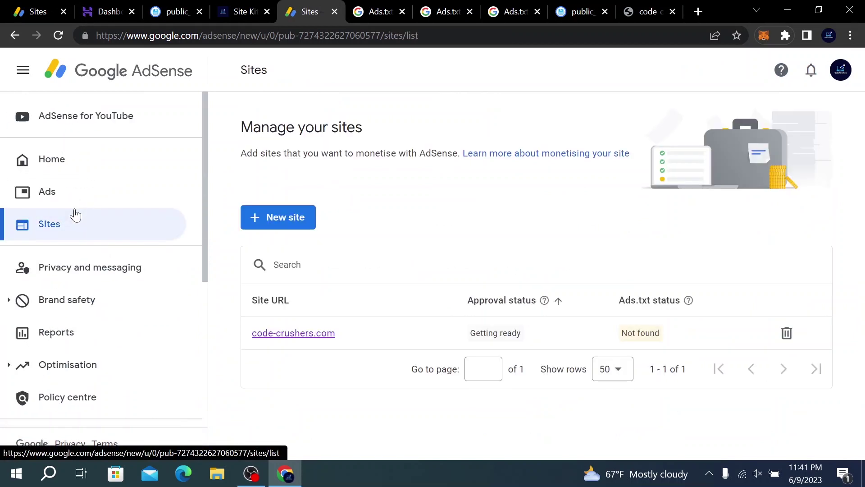
click(57, 36)
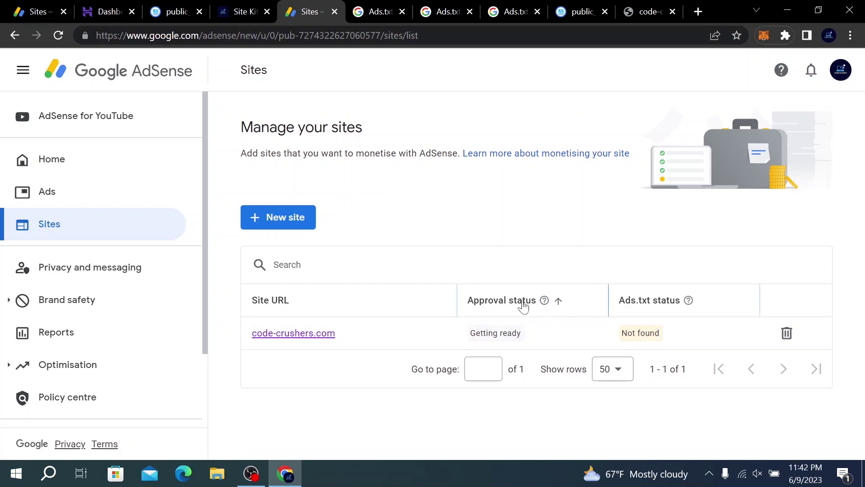
mouse_move(543, 308)
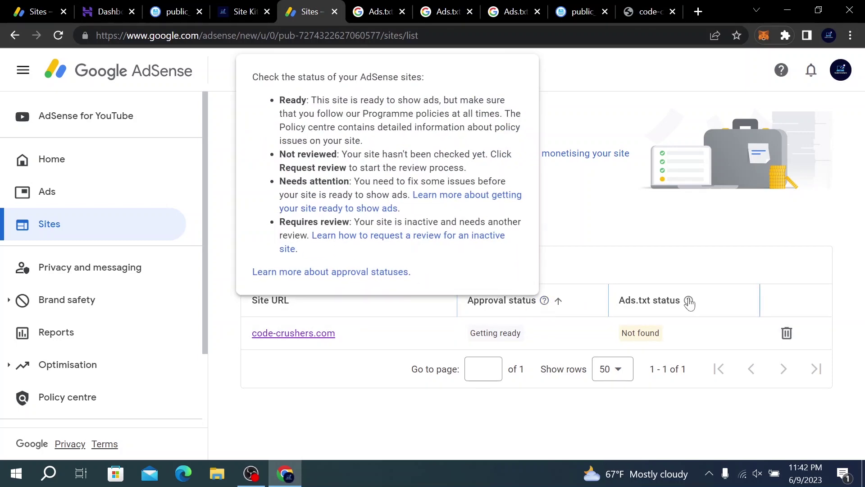
mouse_move(689, 303)
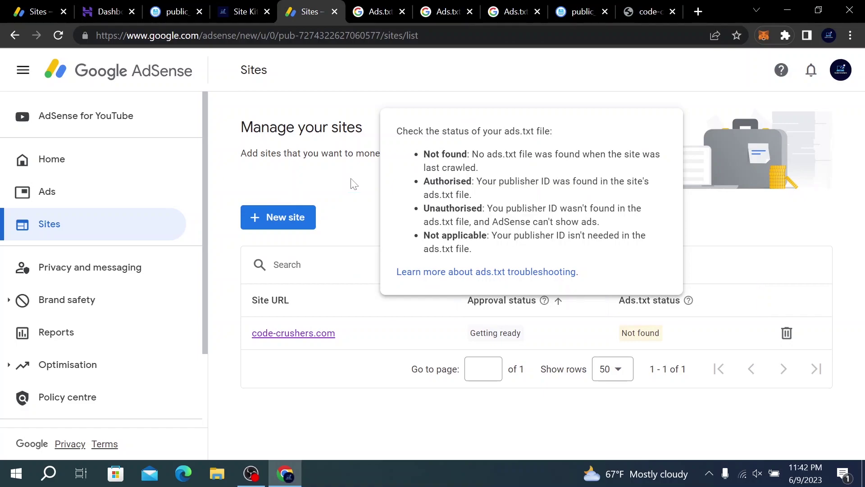